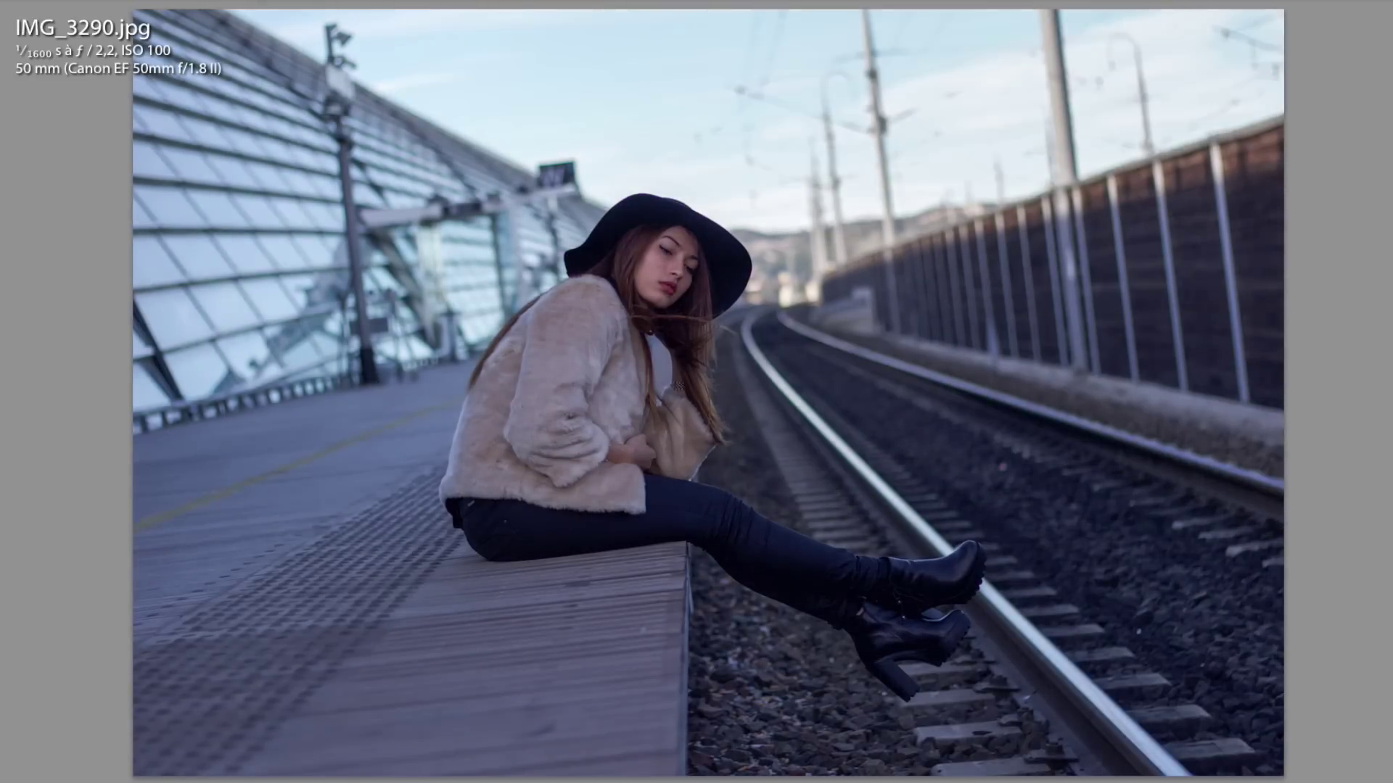
# Step: Rotate the portrait's crop slightly clockwise to straighten it, and apply the crop
pyautogui.press('r')
pyautogui.moveTo(1364, 109); pyautogui.dragTo(1364, 151)
pyautogui.press('Return')
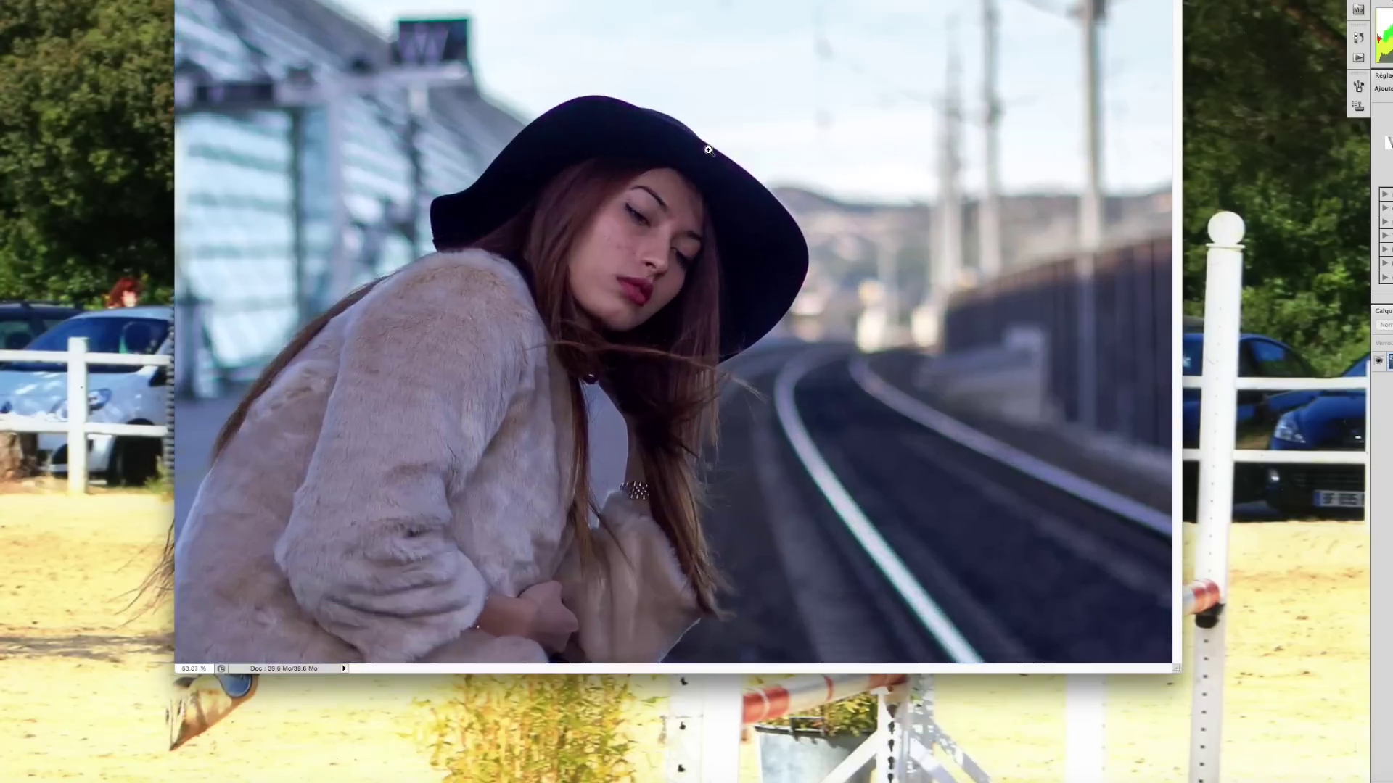
# Step: Zoom in on the woman's cheek and adjust the healing brush size
pyautogui.click(707, 149)
pyautogui.rightClick(735, 300)
pyautogui.press('Return')
pyautogui.click(595, 317)
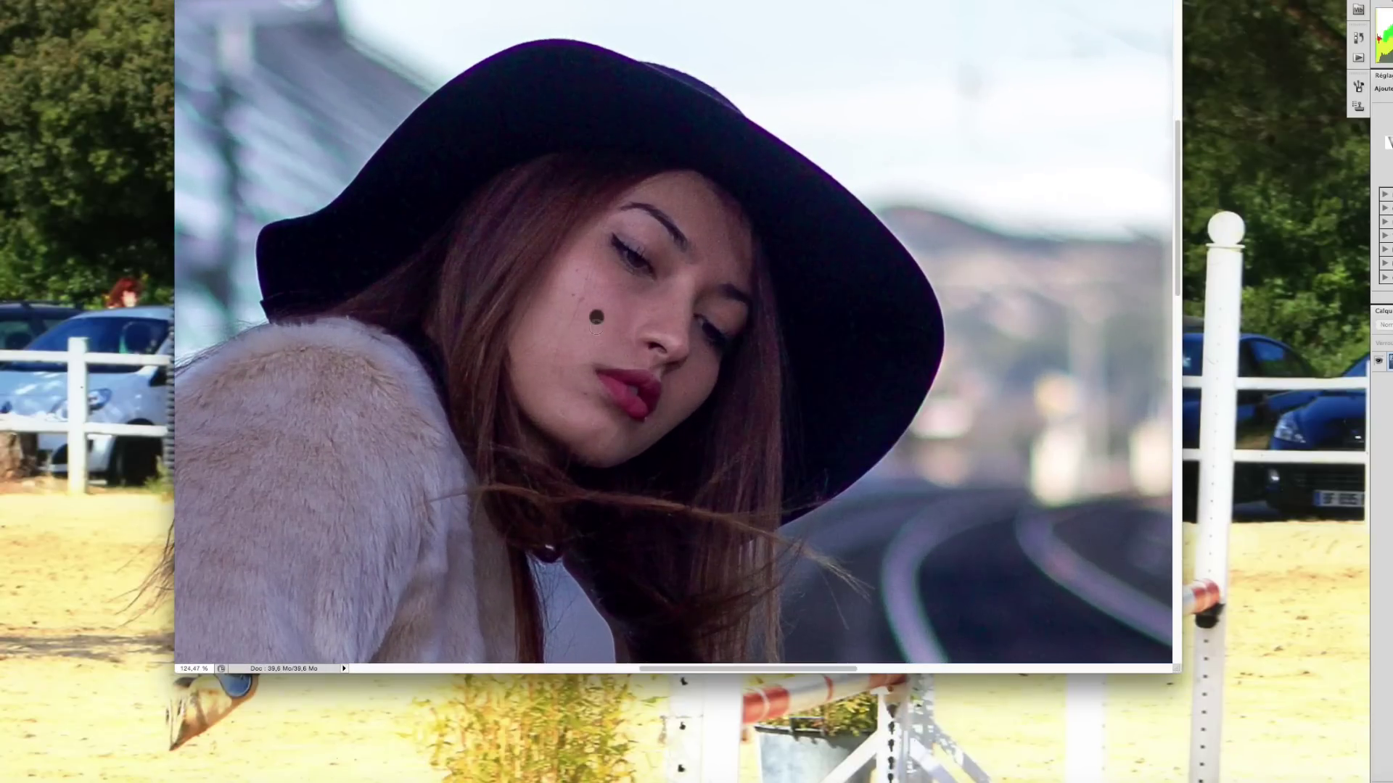
pyautogui.rightClick(677, 311)
pyautogui.rightClick(631, 323)
pyautogui.press('Return')
# Step: Sample clean skin, paint away the cheek mole, then fit the photo on screen
pyautogui.click(591, 256)
pyautogui.moveTo(556, 272); pyautogui.dragTo(515, 348)
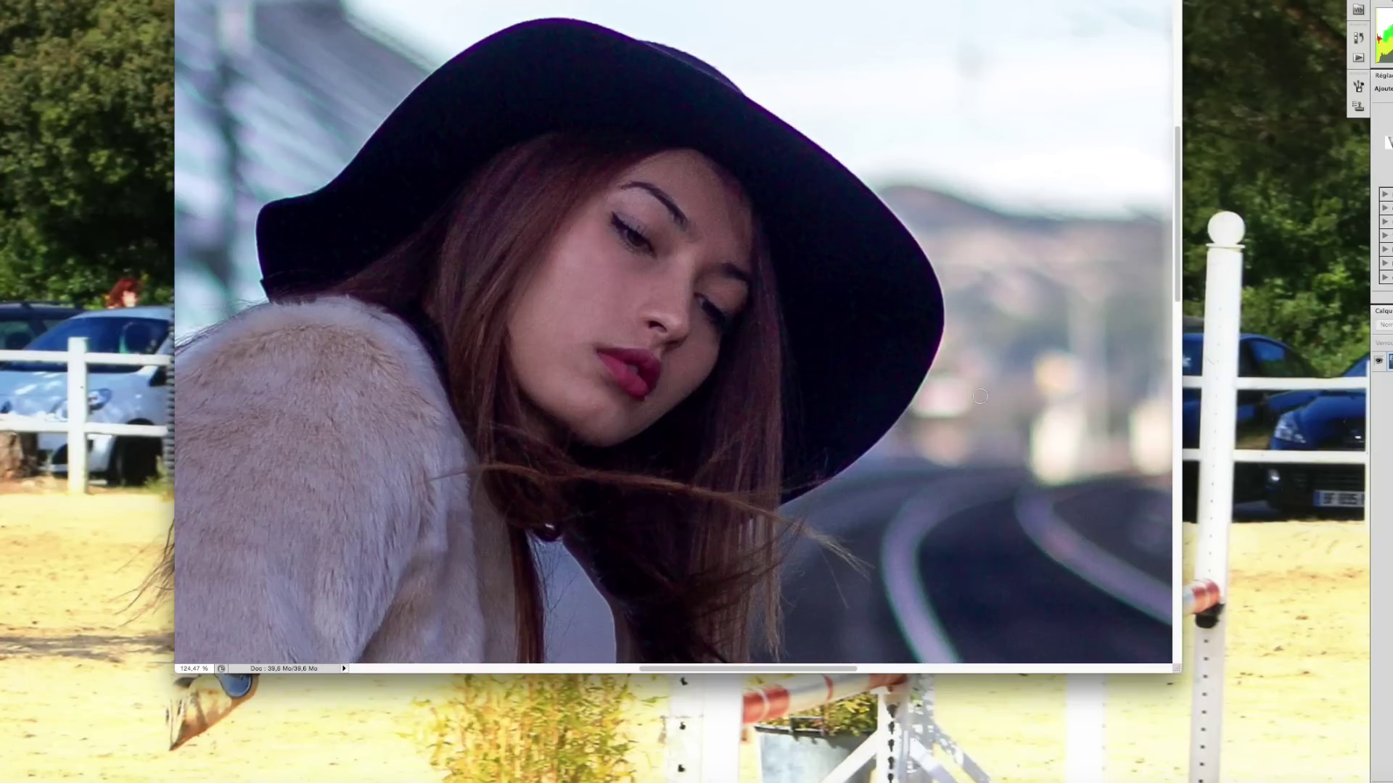
pyautogui.rightClick(698, 276)
pyautogui.press('Escape')
pyautogui.rightClick(744, 218)
pyautogui.click(765, 217)
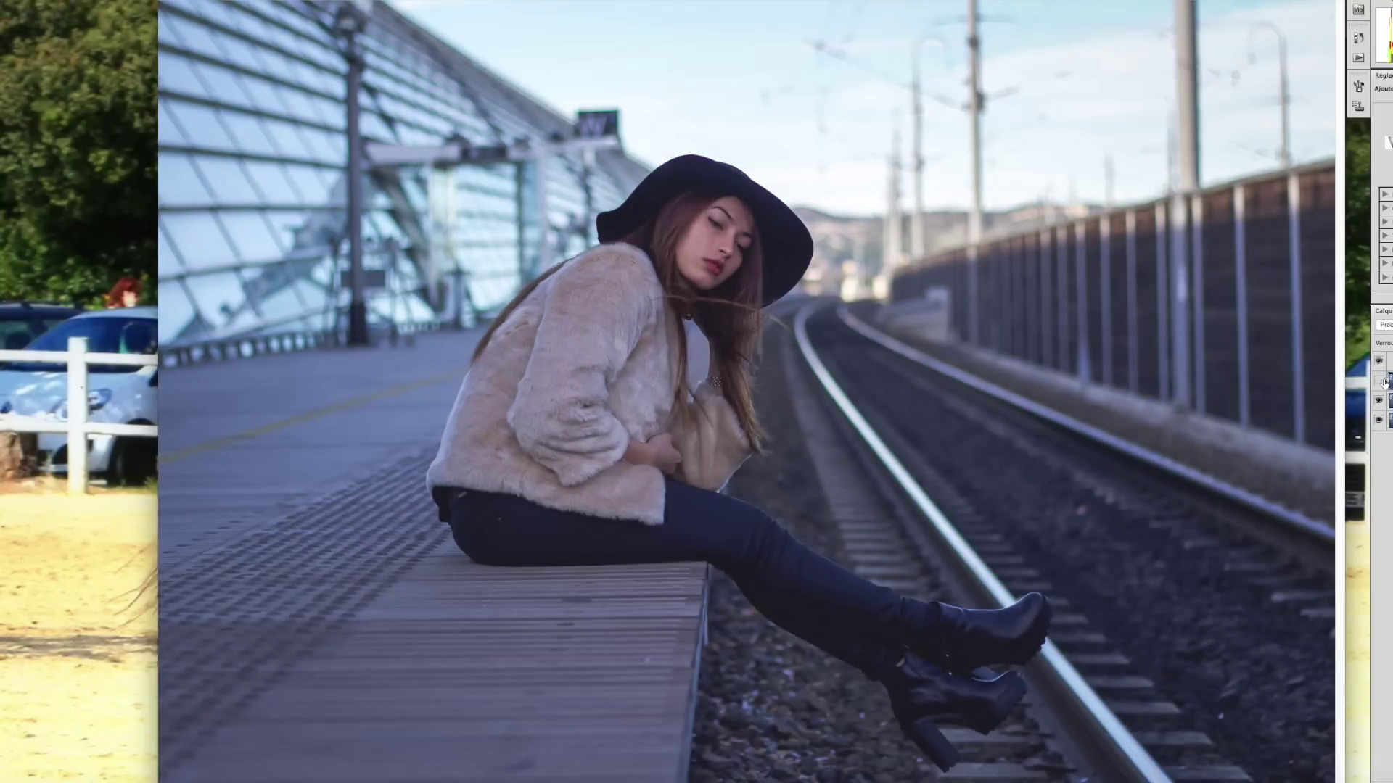
# Step: Adjust the Hue/Saturation layer for a cool tone and switch to the Zoom tool
pyautogui.click(1383, 383)
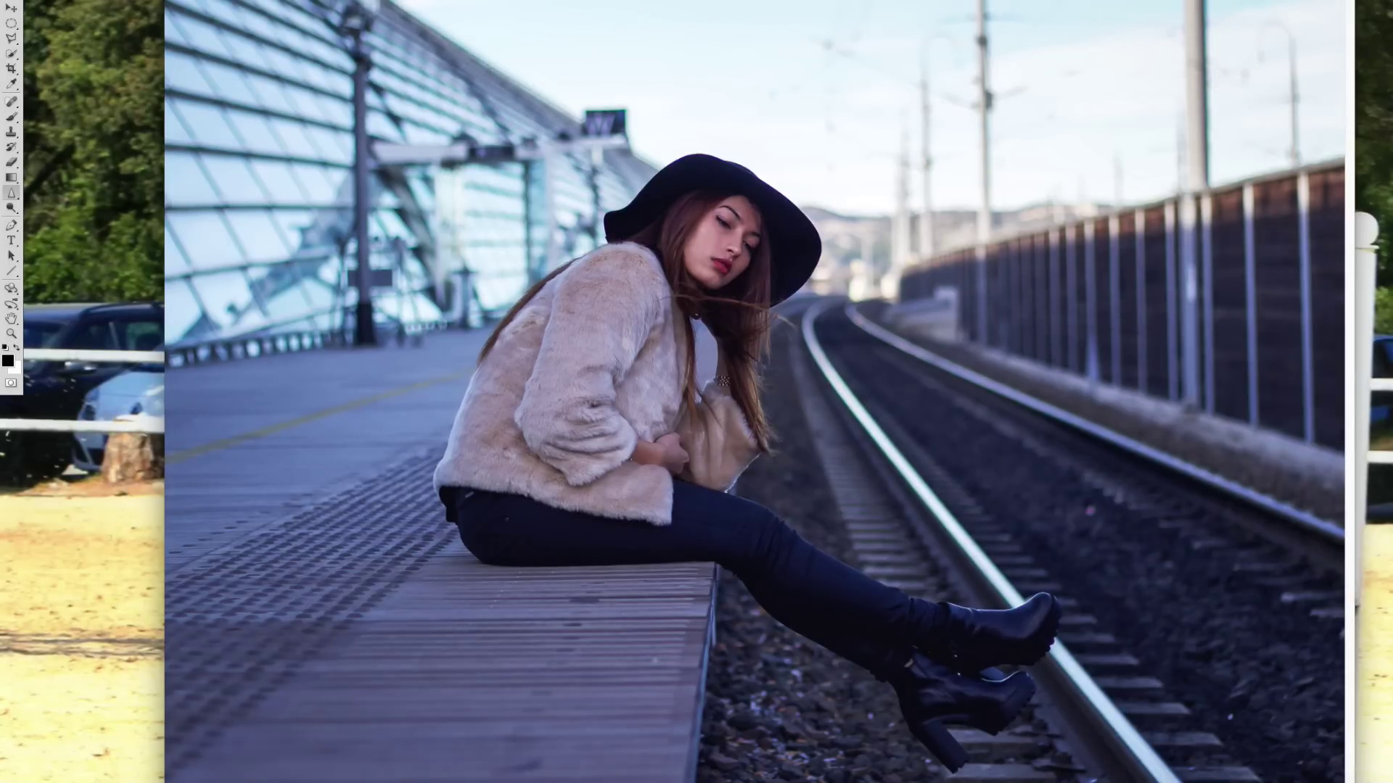
pyautogui.press('z')
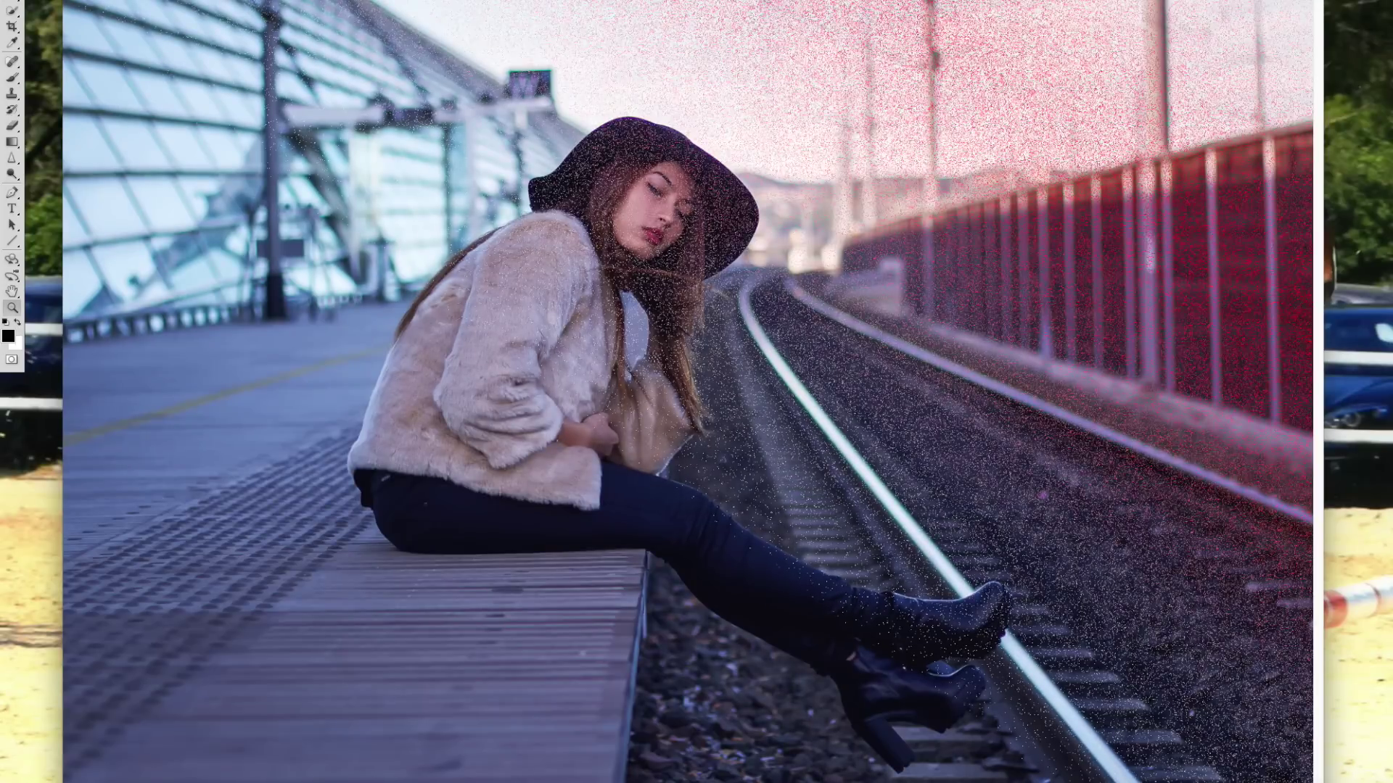
# Step: Brush black onto the gradient's mask beside the woman to remove the pink cast there
pyautogui.press('b')
pyautogui.rightClick(562, 290)
pyautogui.press('Escape')
pyautogui.rightClick(704, 366)
pyautogui.press('Escape')
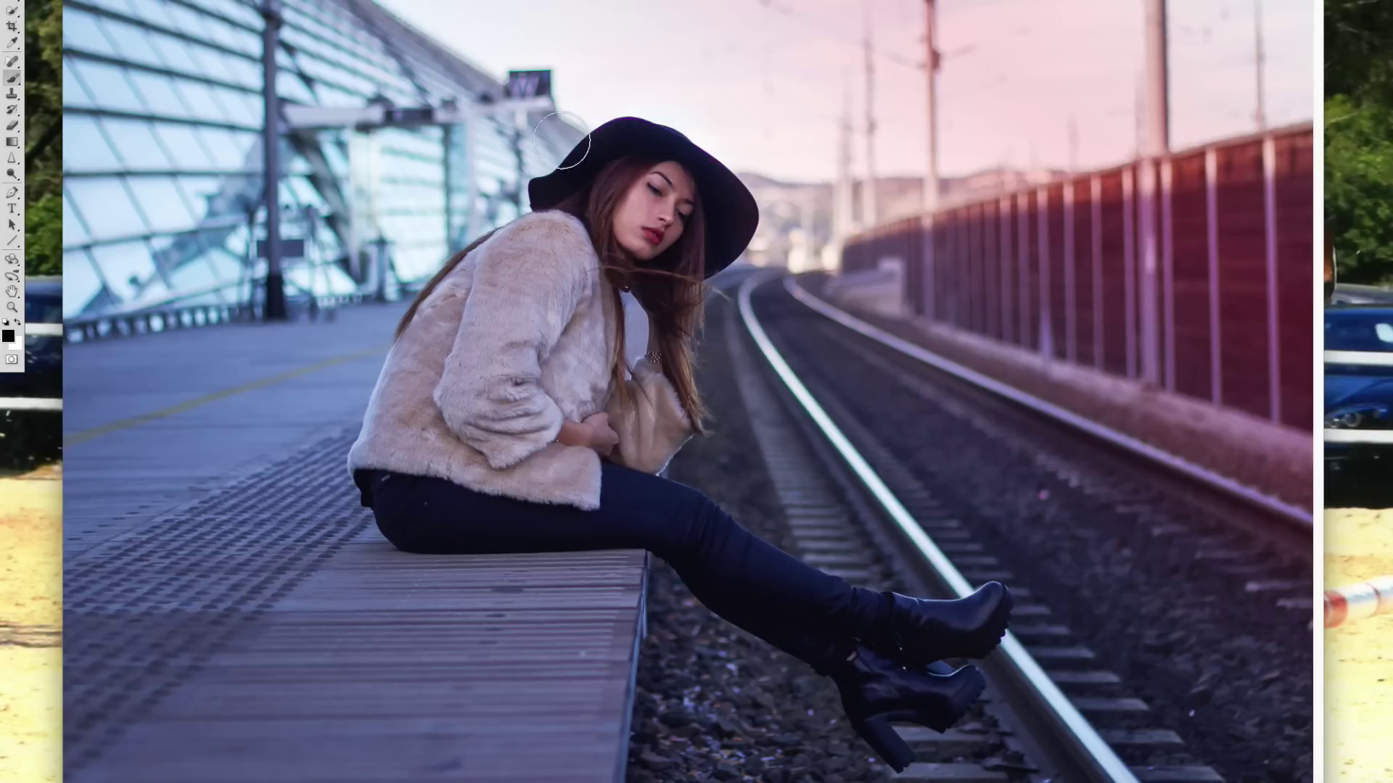
pyautogui.press('x')
pyautogui.rightClick(661, 238)
pyautogui.press('Escape')
pyautogui.press('x')
pyautogui.moveTo(732, 239); pyautogui.dragTo(747, 334)
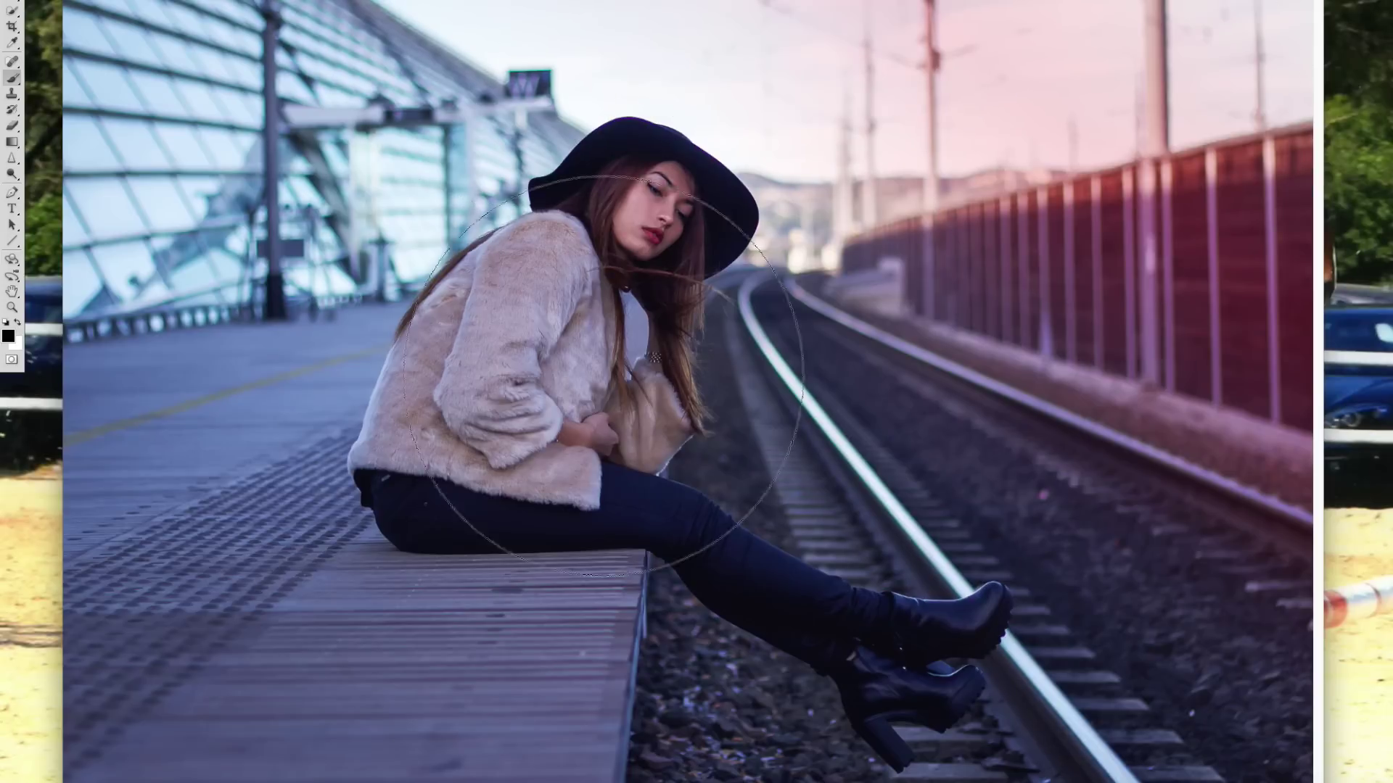
pyautogui.press('x')
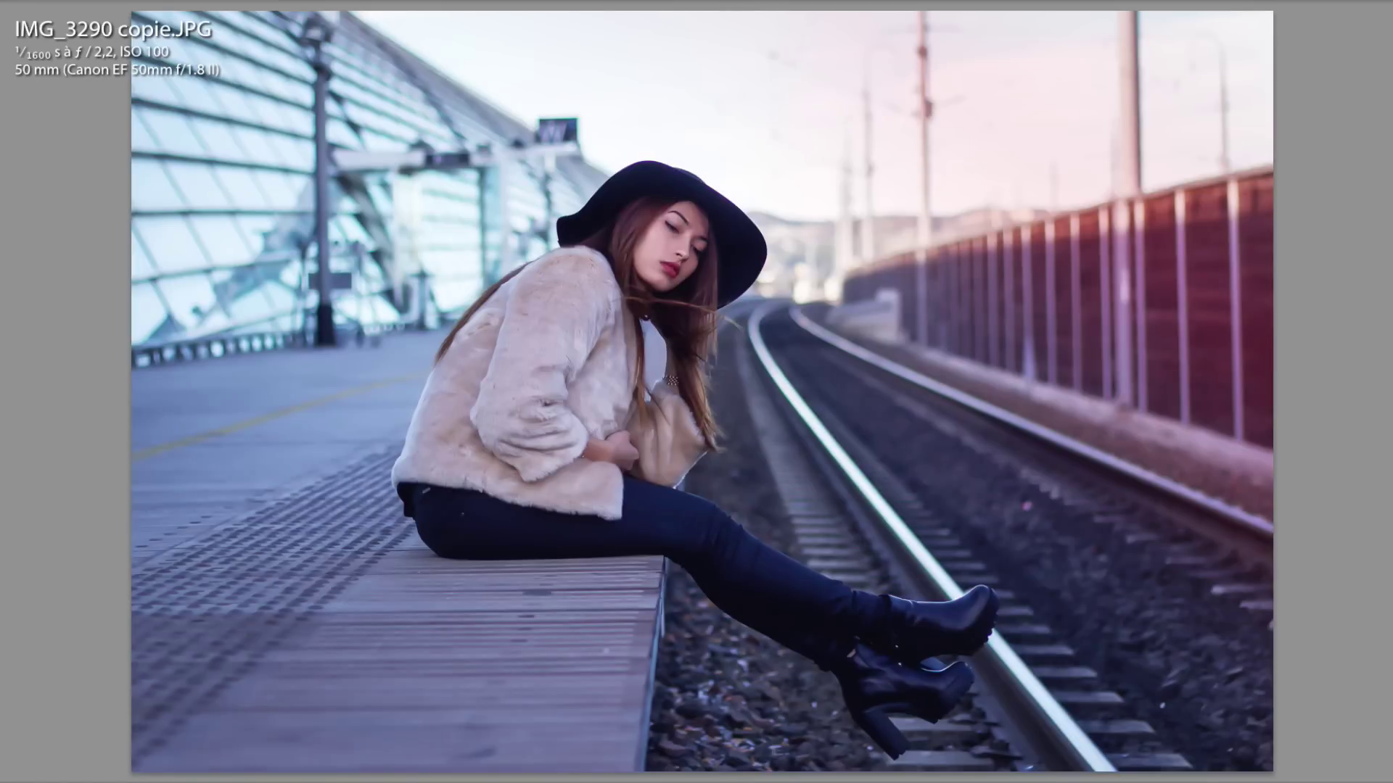
pyautogui.click(655, 266)
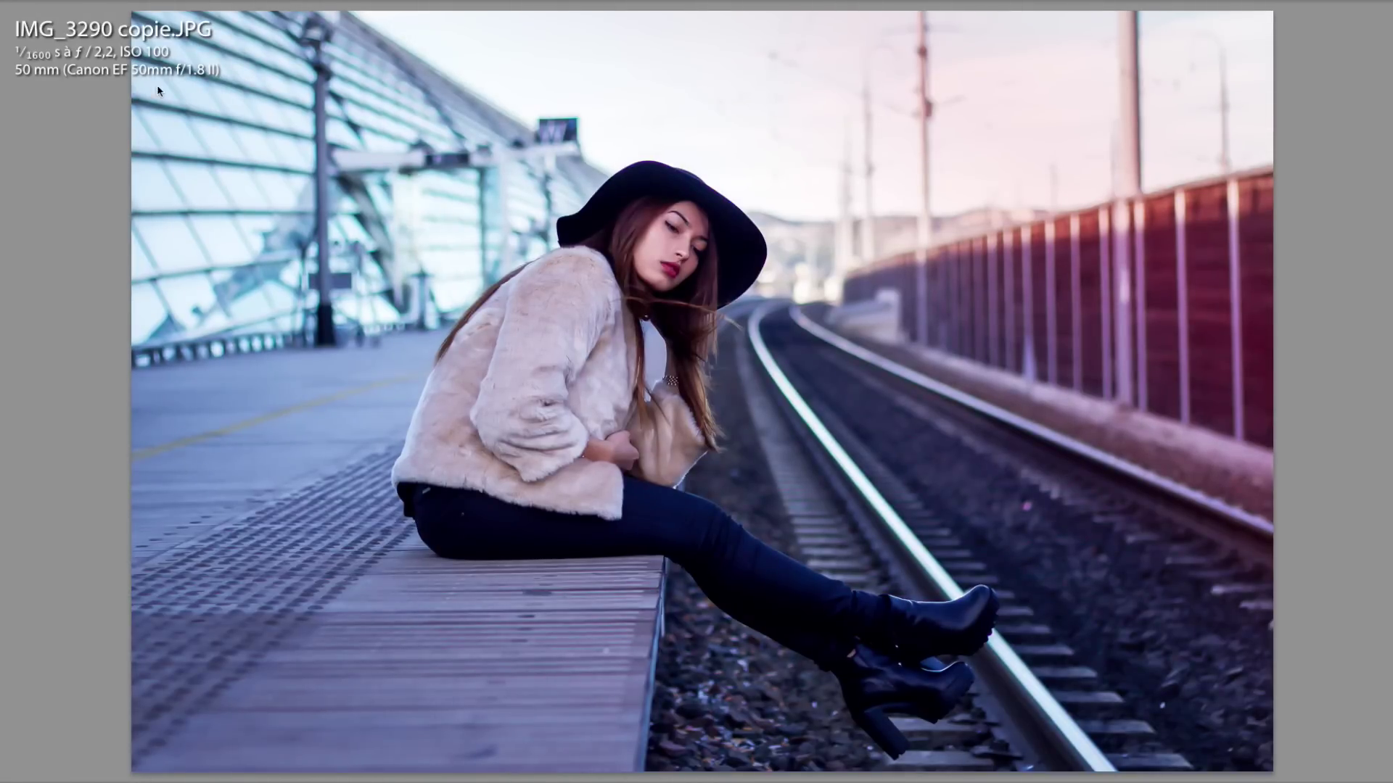
pyautogui.press('y')
pyautogui.click(1014, 313)
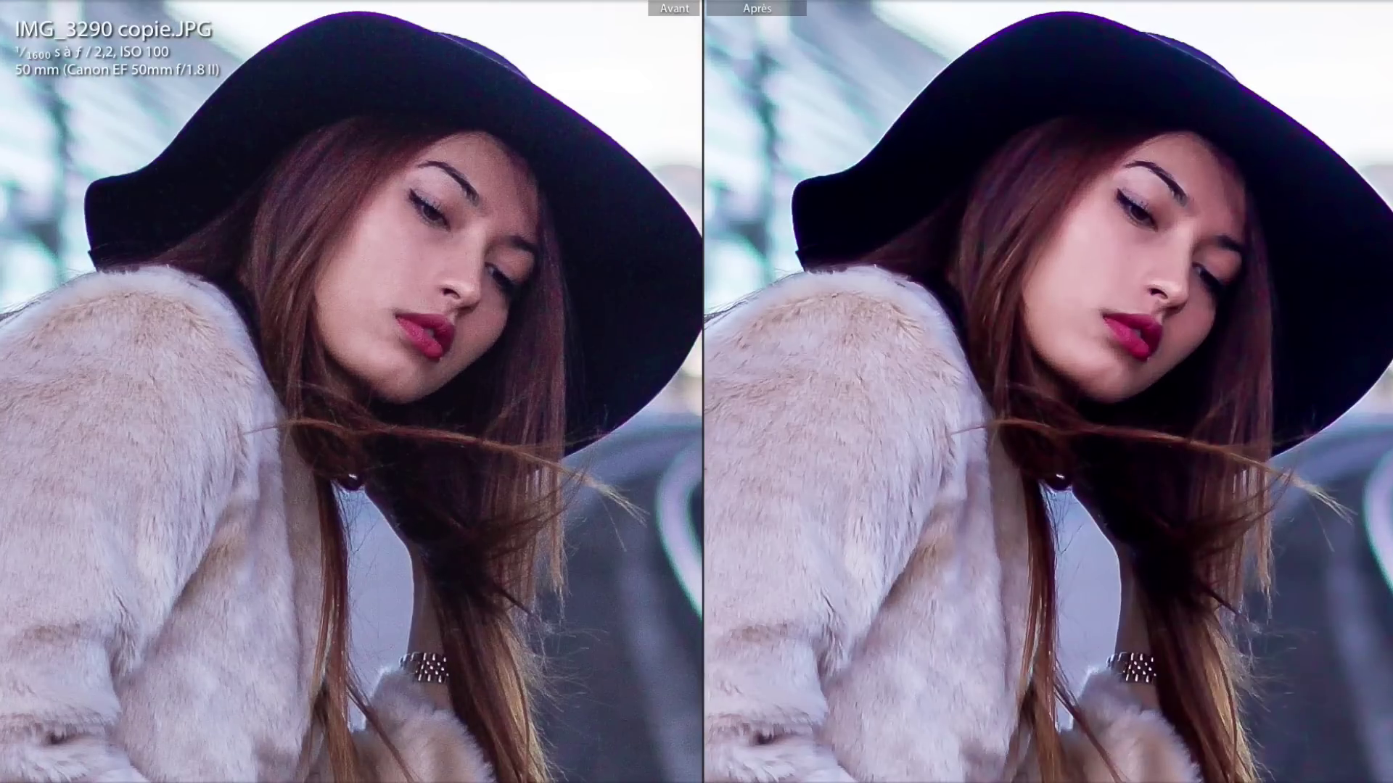
pyautogui.press('z')
pyautogui.hotkey('ctrl', '=')
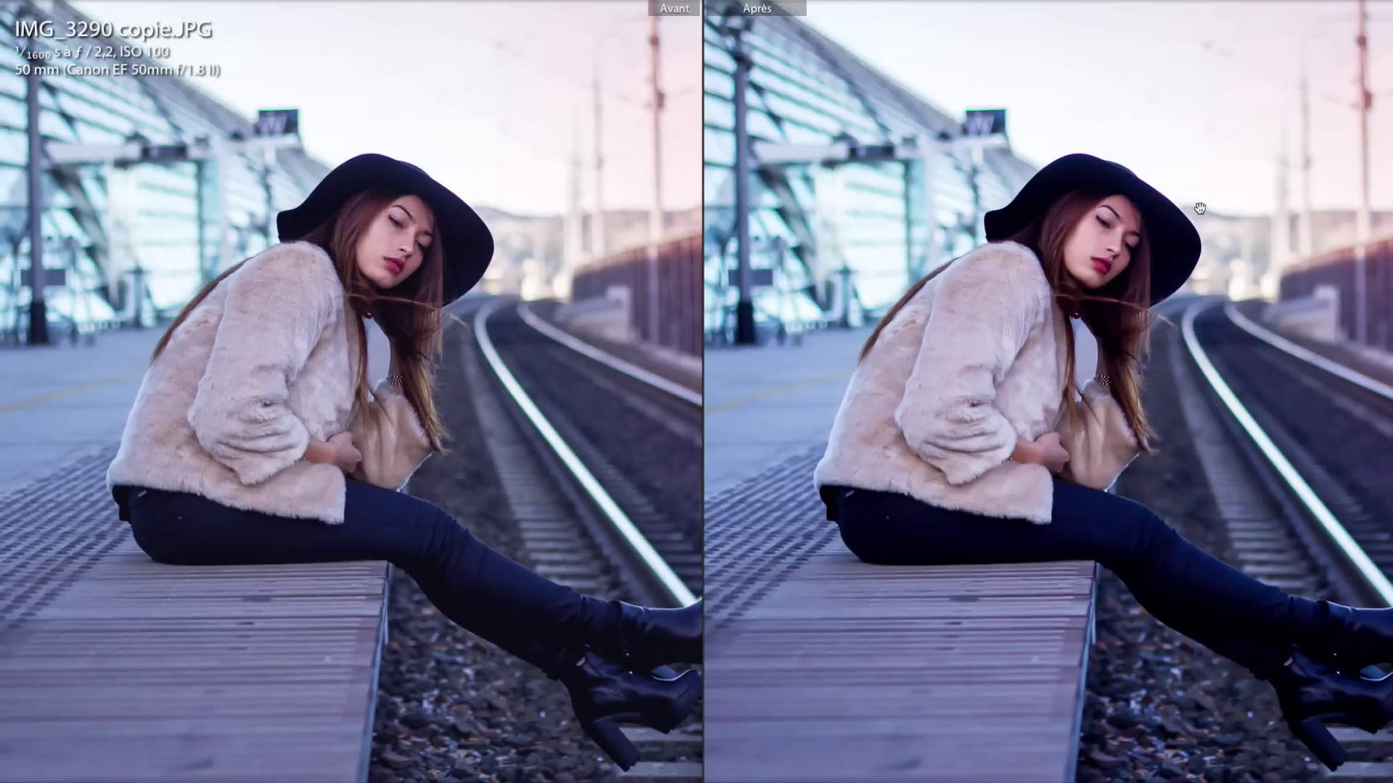
pyautogui.click(1197, 211)
pyautogui.click(1099, 274)
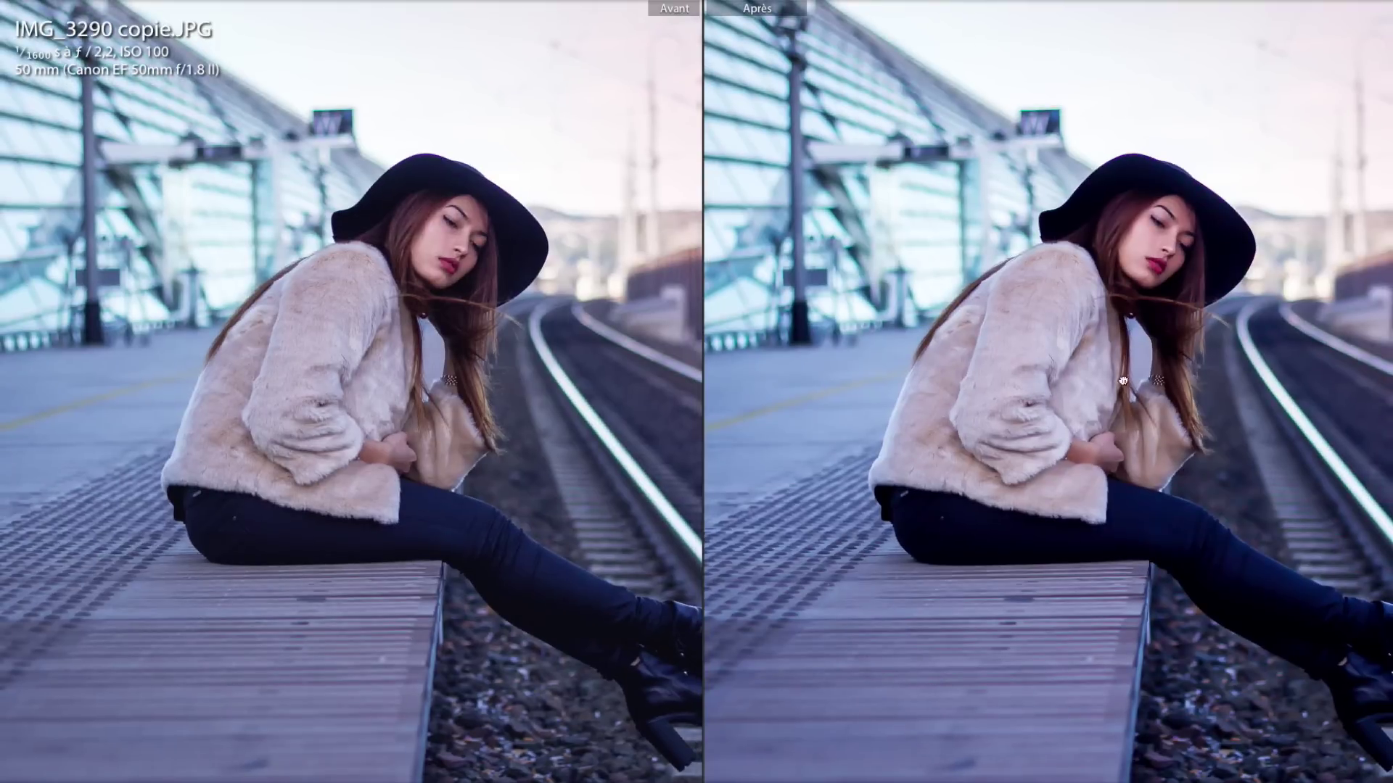
pyautogui.moveTo(1042, 364); pyautogui.dragTo(746, 427)
pyautogui.click(1065, 300)
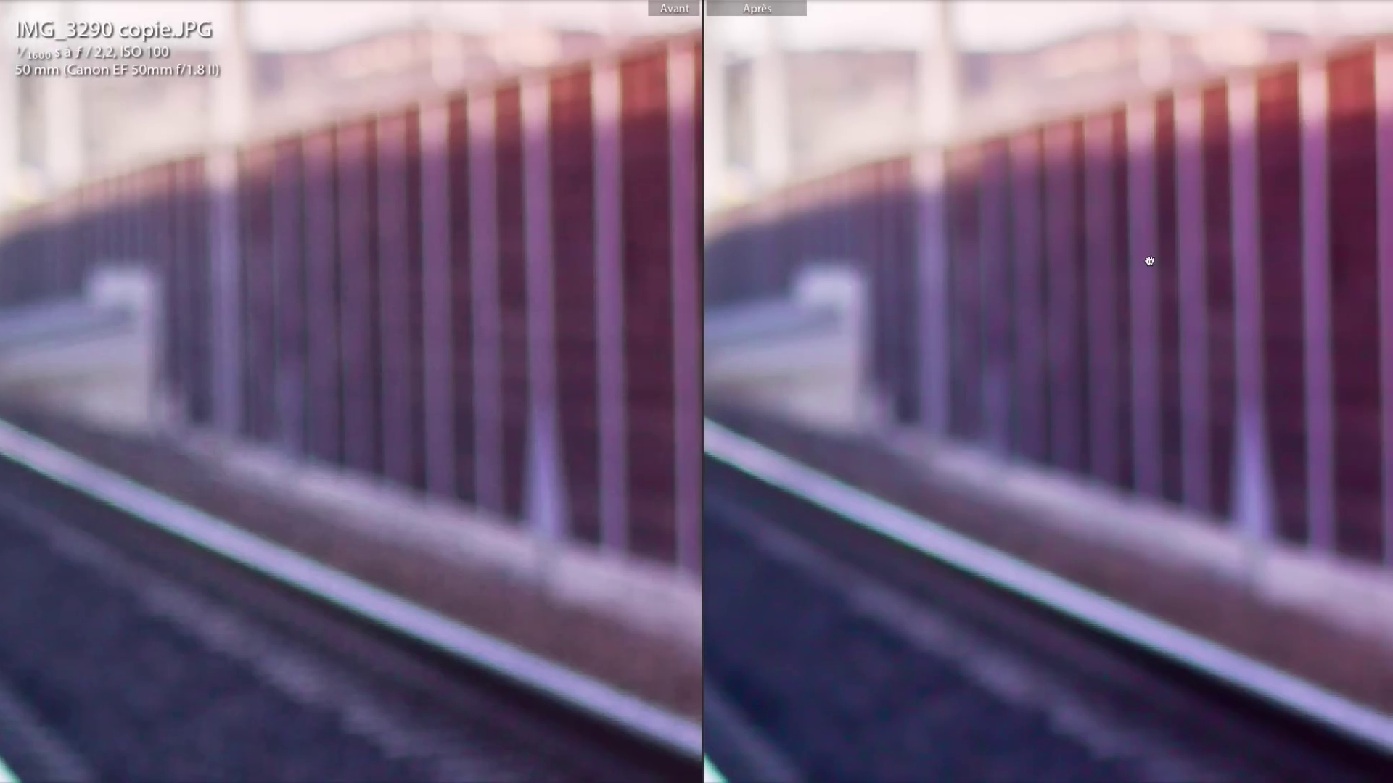
pyautogui.click(902, 264)
pyautogui.click(1167, 276)
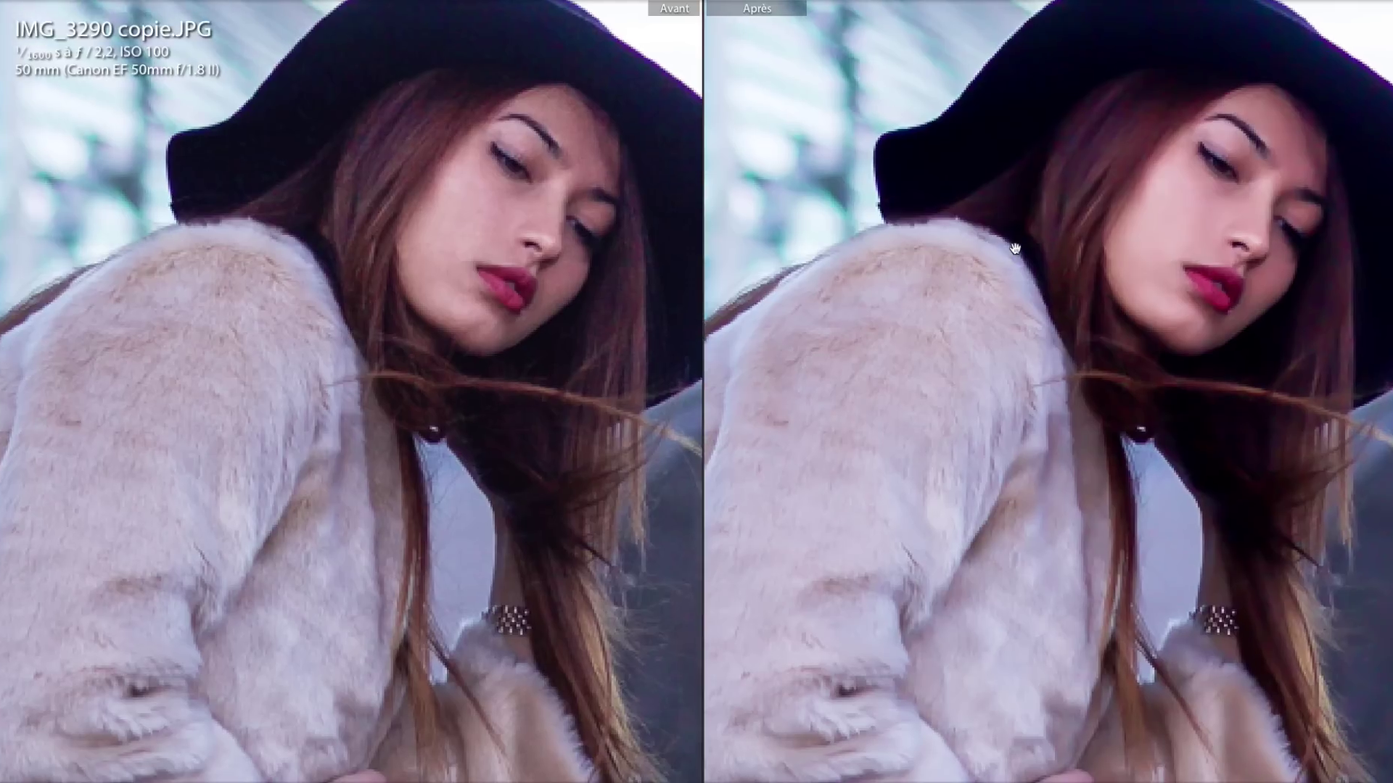
pyautogui.click(1386, 553)
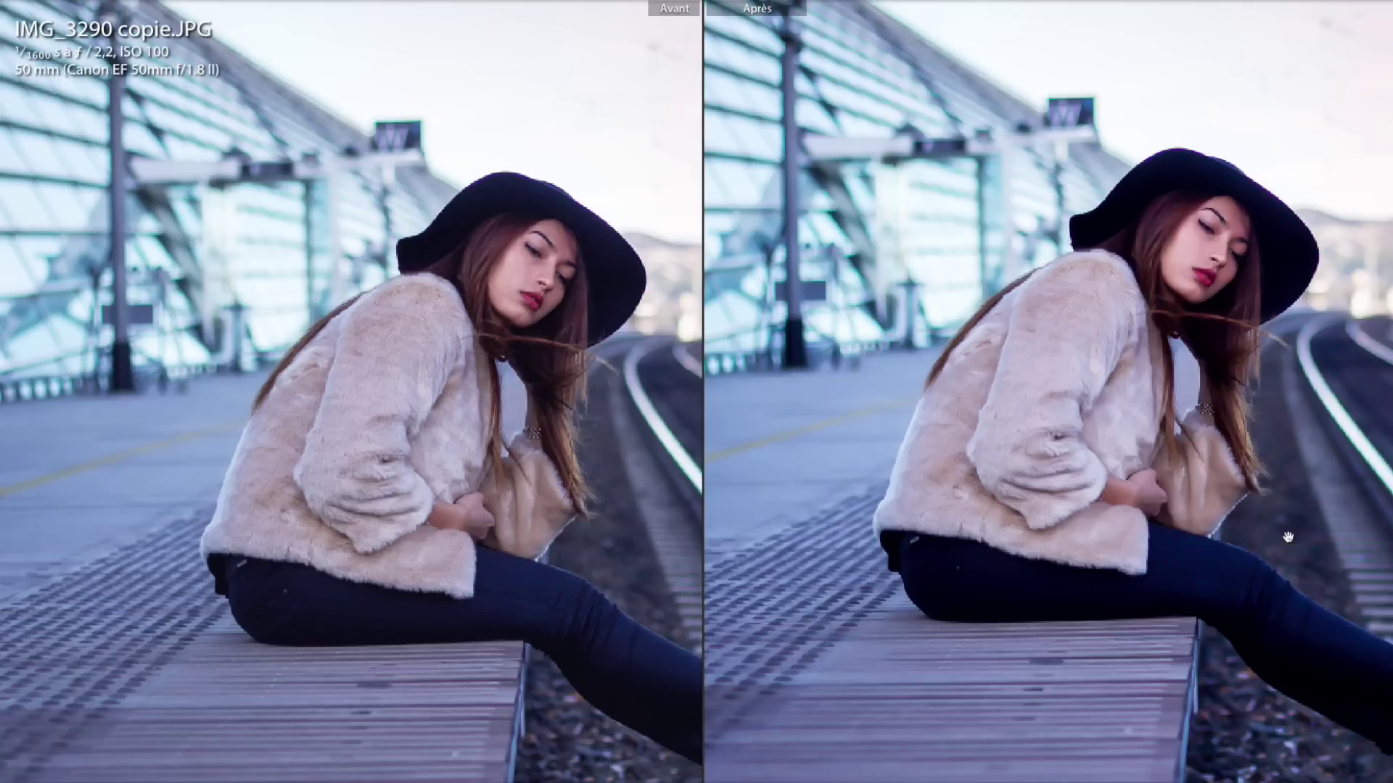
pyautogui.press('y')
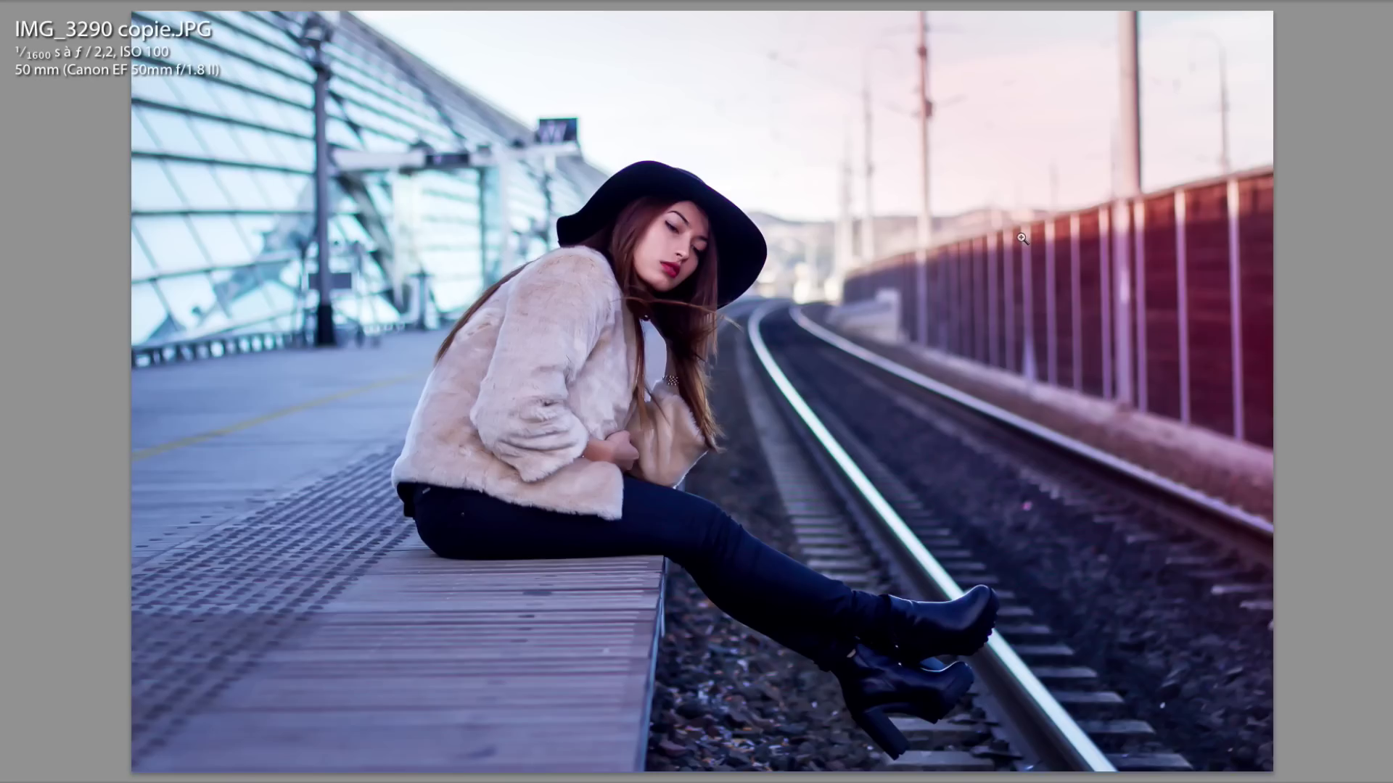
# Step: Recrop IMG_3290 copie.JPG with a slight rotation to straighten the platform scene
pyautogui.press('r')
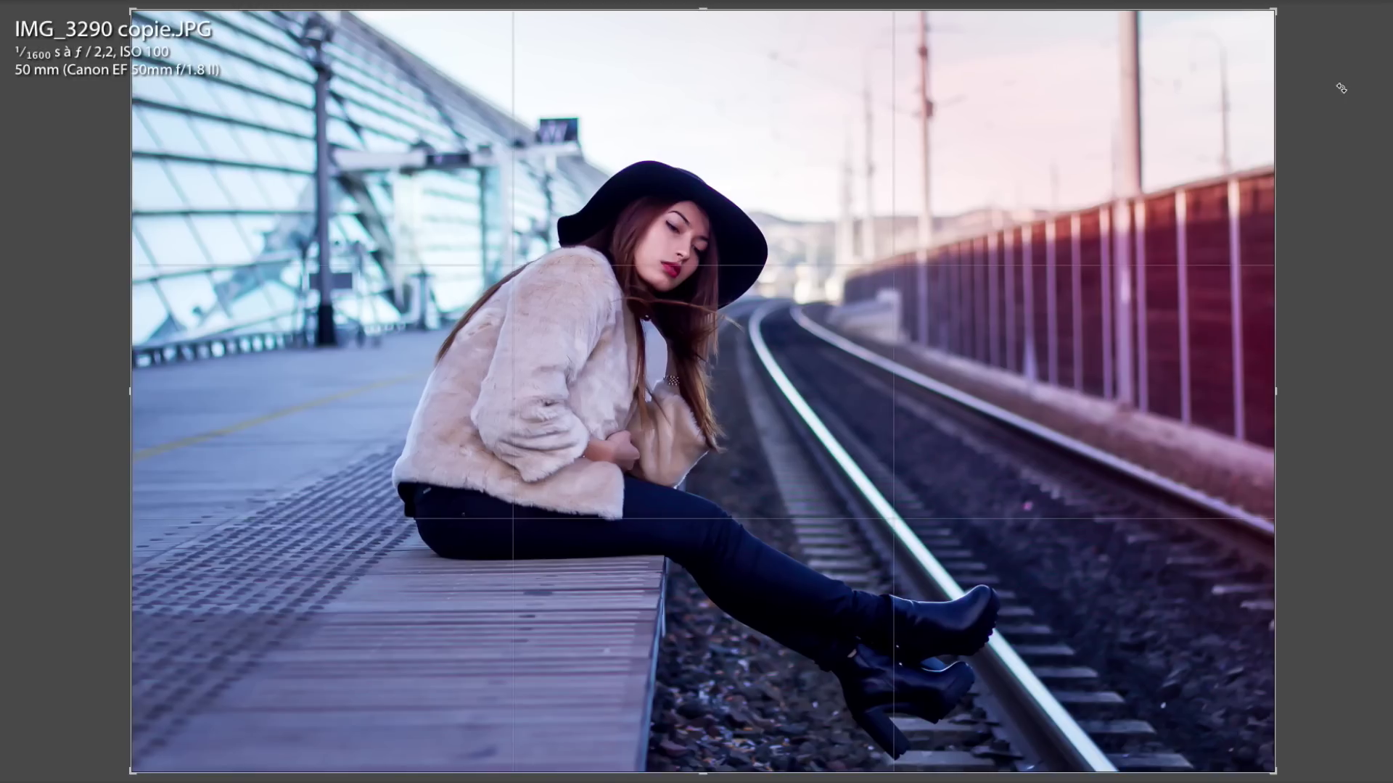
pyautogui.press('r')
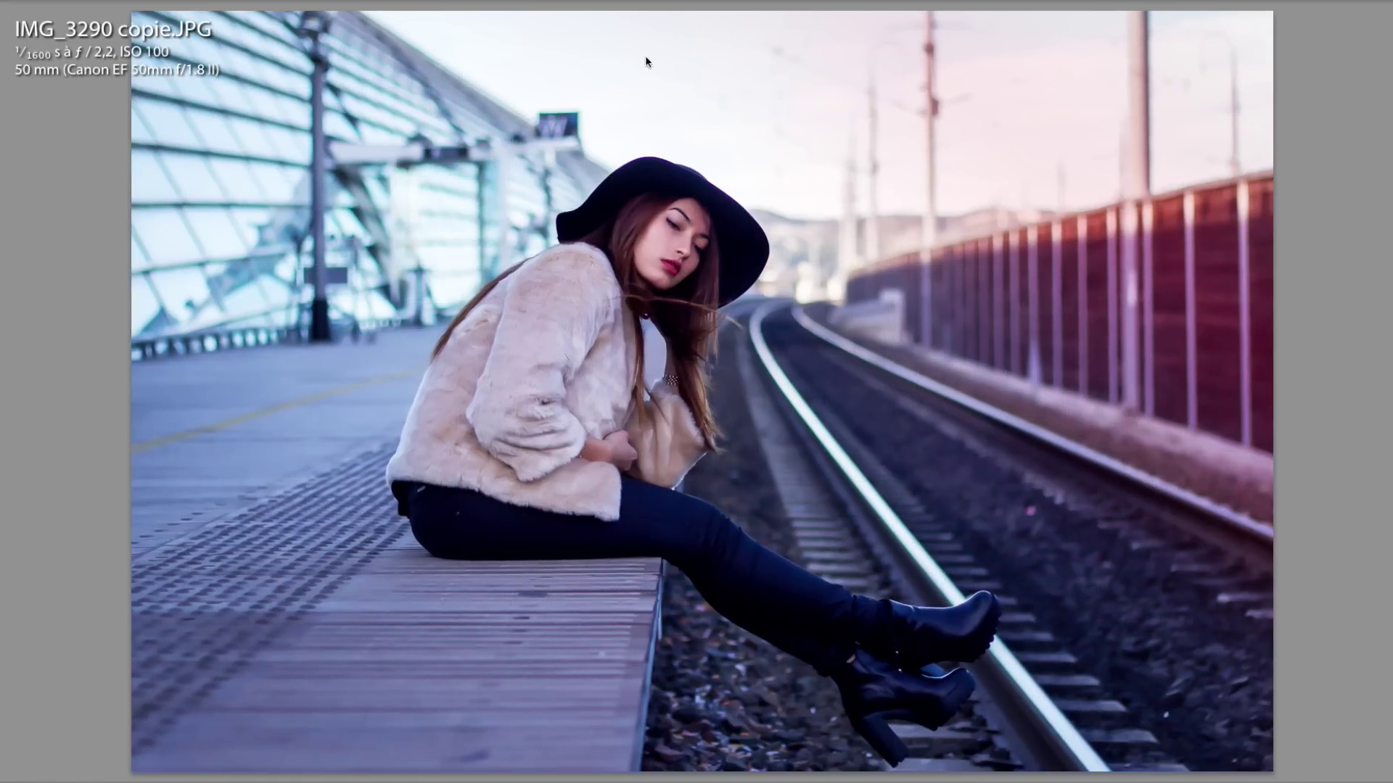
pyautogui.press('r')
pyautogui.moveTo(647, 63); pyautogui.dragTo(892, 140)
pyautogui.press('r')
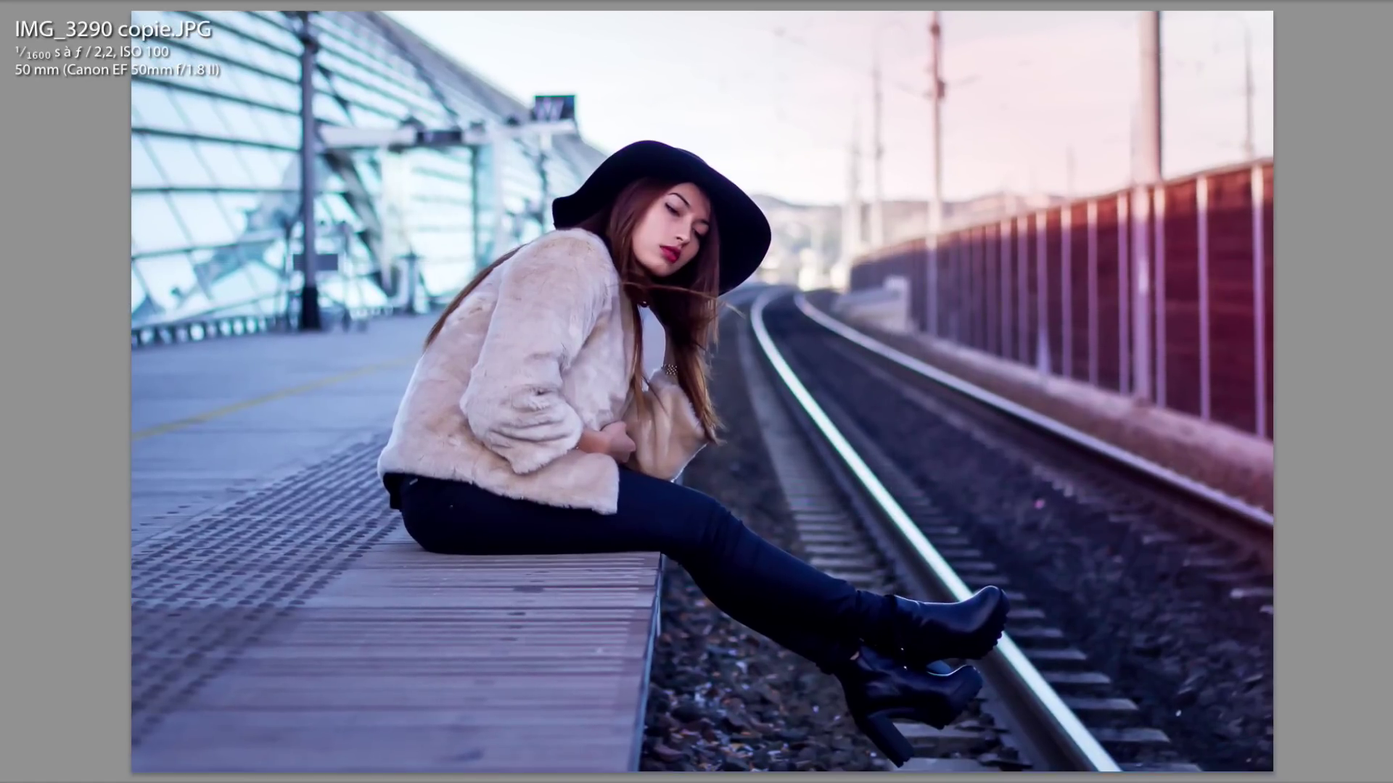